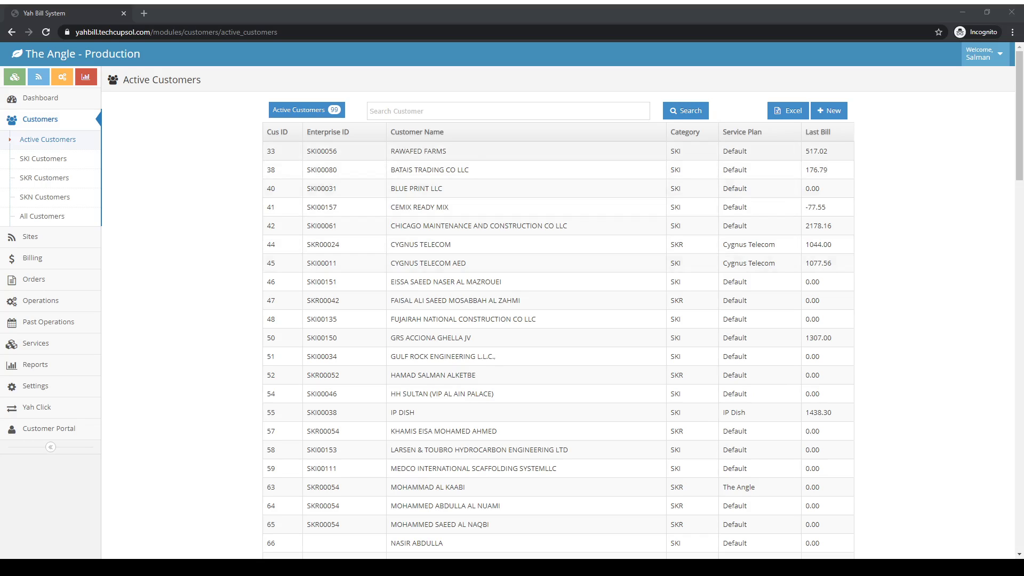
Open the RAWAFED FARMS customer record and examine its name, customer type and category in the heading
left_click(464, 152)
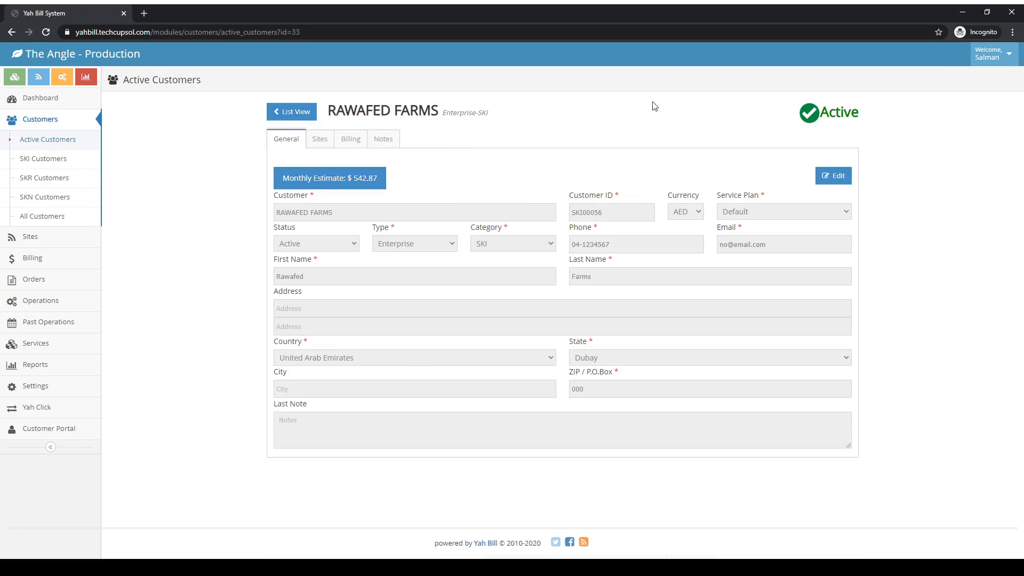
left_click_drag(329, 107, 439, 105)
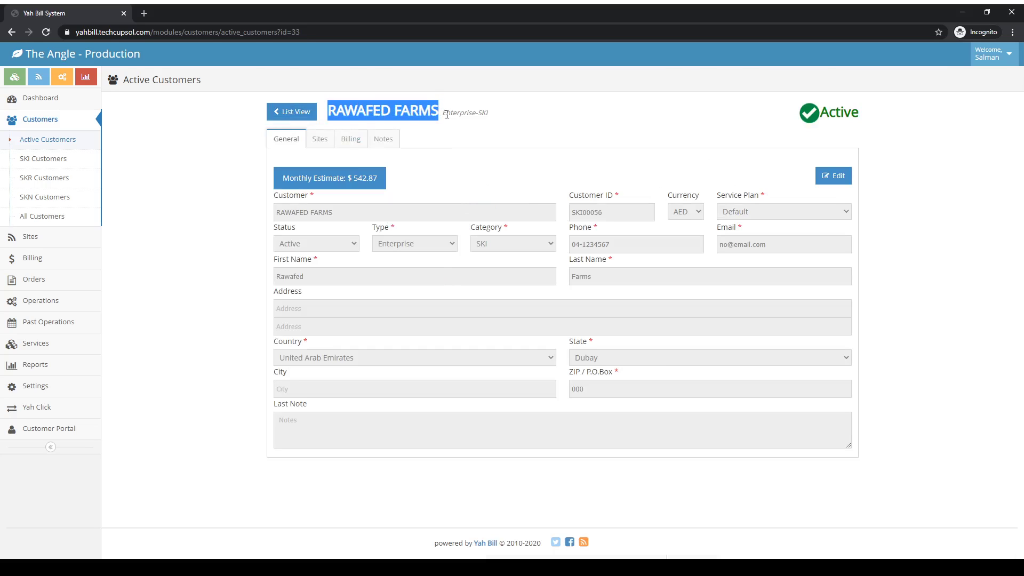
double_click(452, 113)
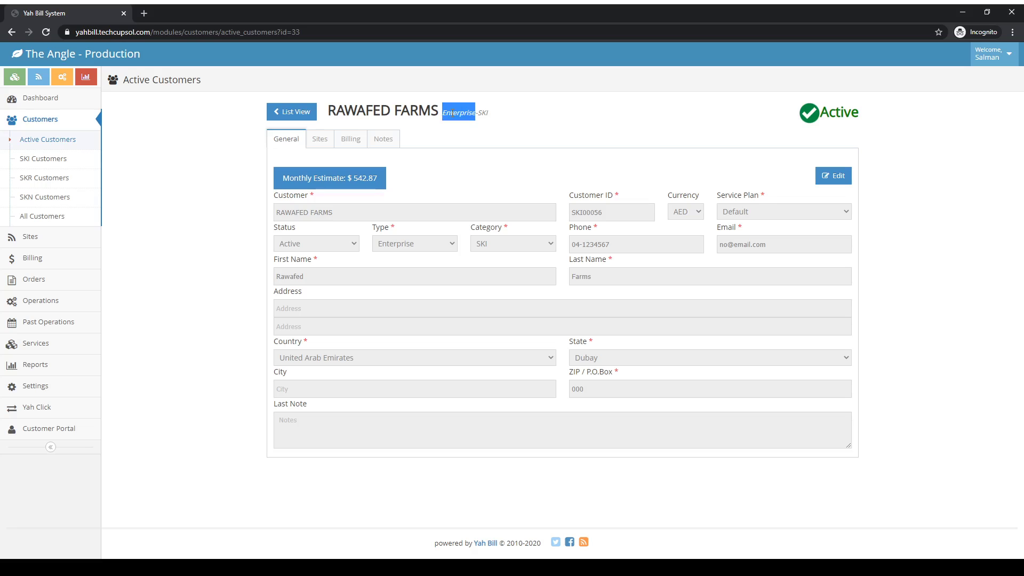
double_click(481, 112)
double_click(463, 113)
left_click(490, 126)
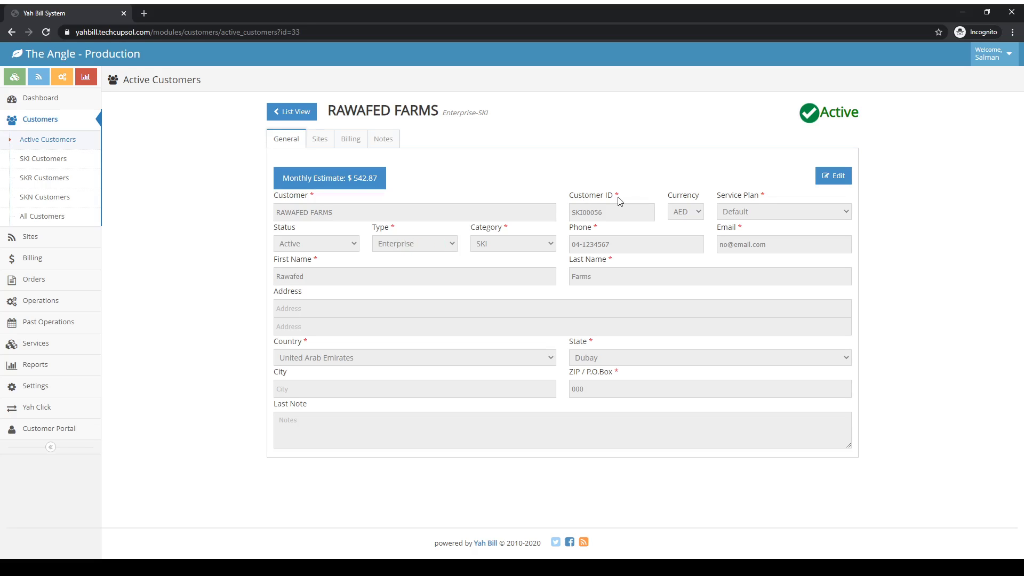
Examine the Customer ID, active status, category and email in the customer's general details
double_click(589, 214)
left_click(627, 216)
double_click(590, 213)
left_click(612, 212)
double_click(592, 213)
left_click(616, 213)
double_click(839, 112)
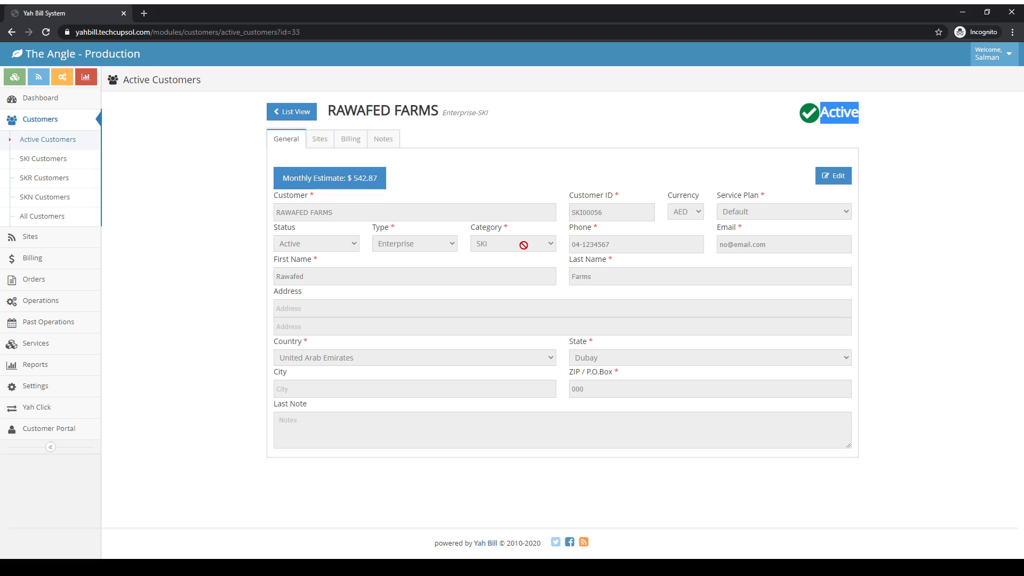
double_click(486, 110)
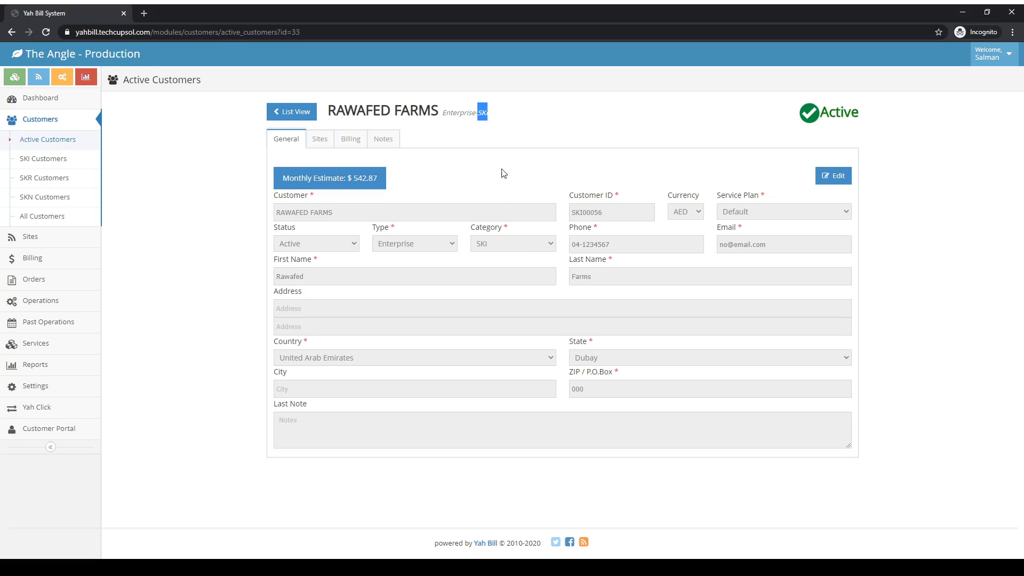
left_click(531, 268)
left_click_drag(760, 244, 722, 244)
left_click(783, 243)
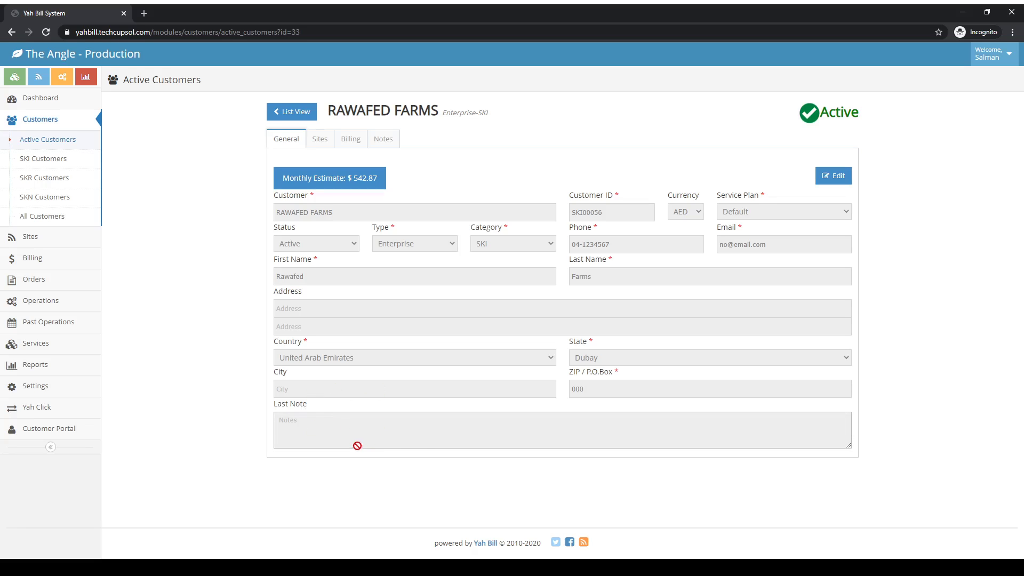
Review the customer's notes, monthly estimate, sites and monthly sales billing history
left_click(385, 142)
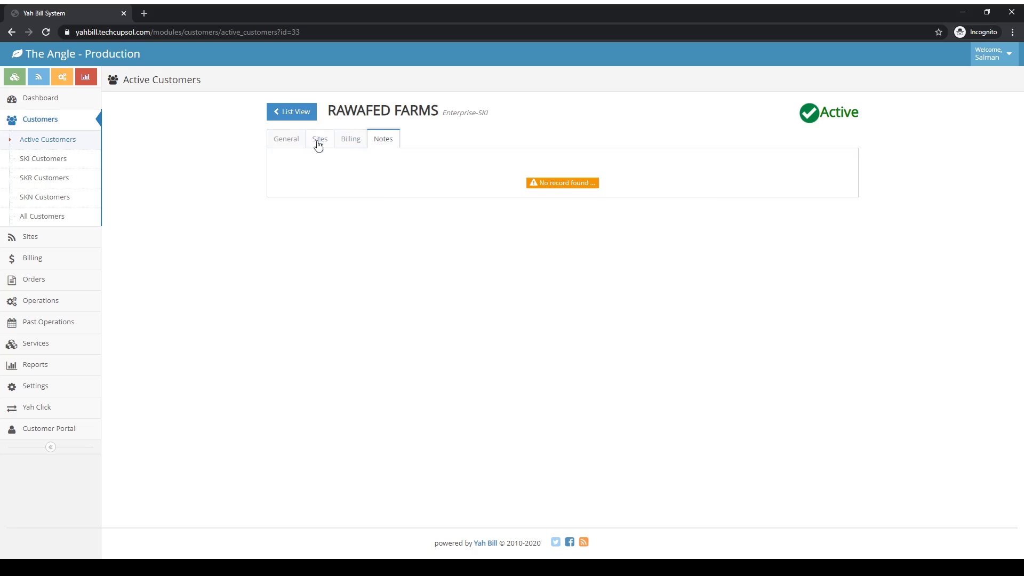
left_click(287, 141)
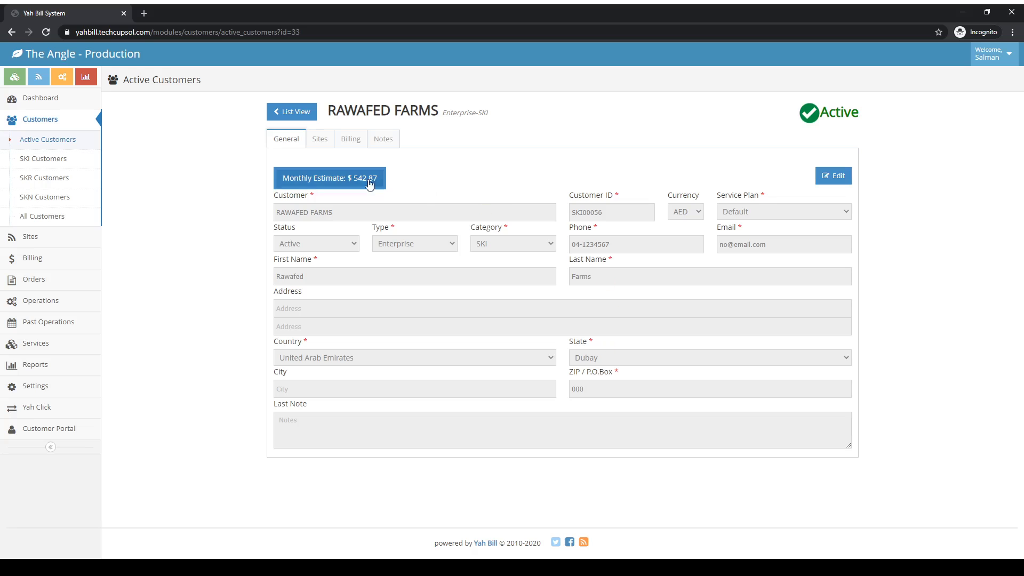
left_click(319, 141)
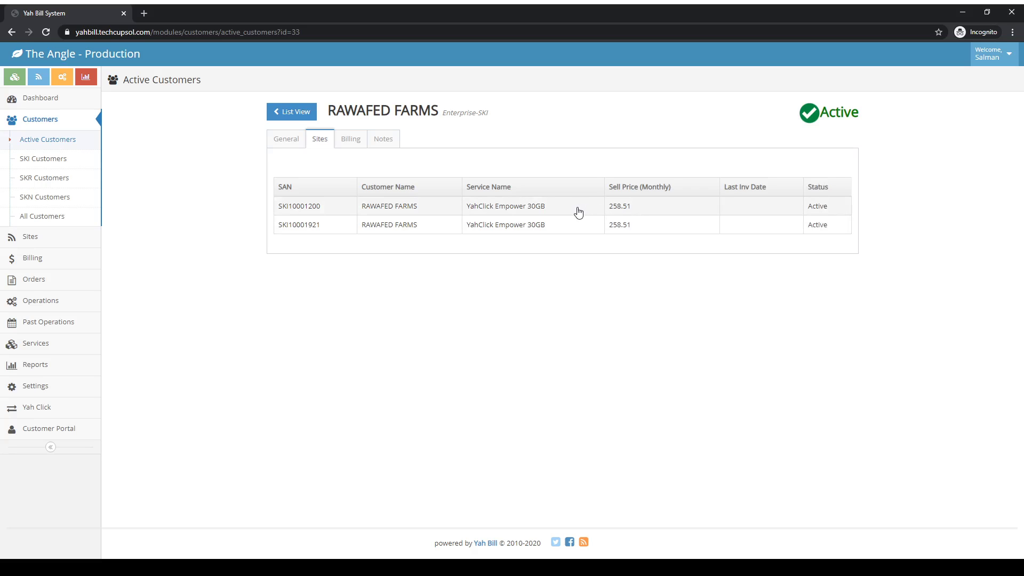
left_click(352, 139)
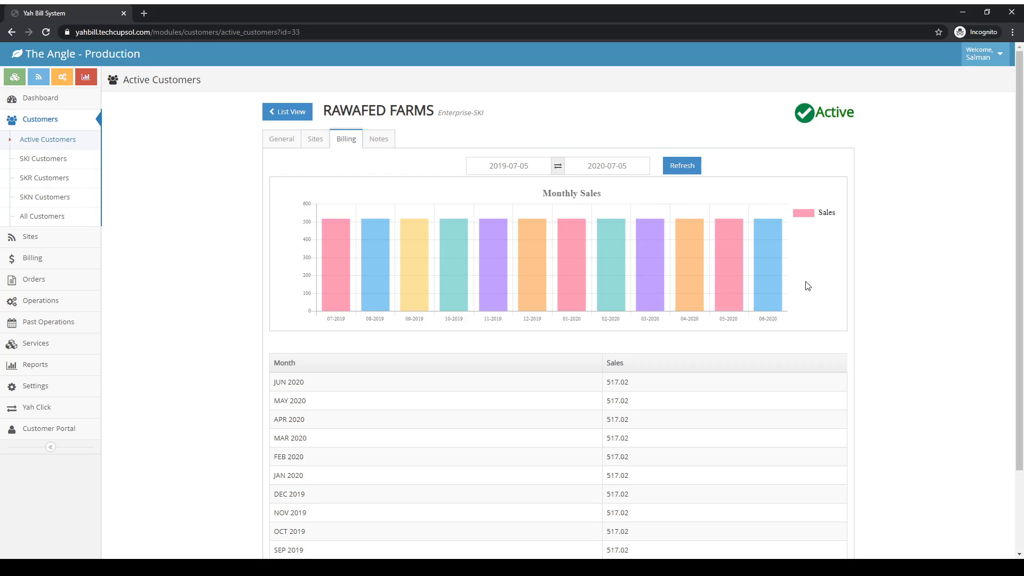
scroll(806, 286, "down", 1)
scroll(806, 285, "down", 1)
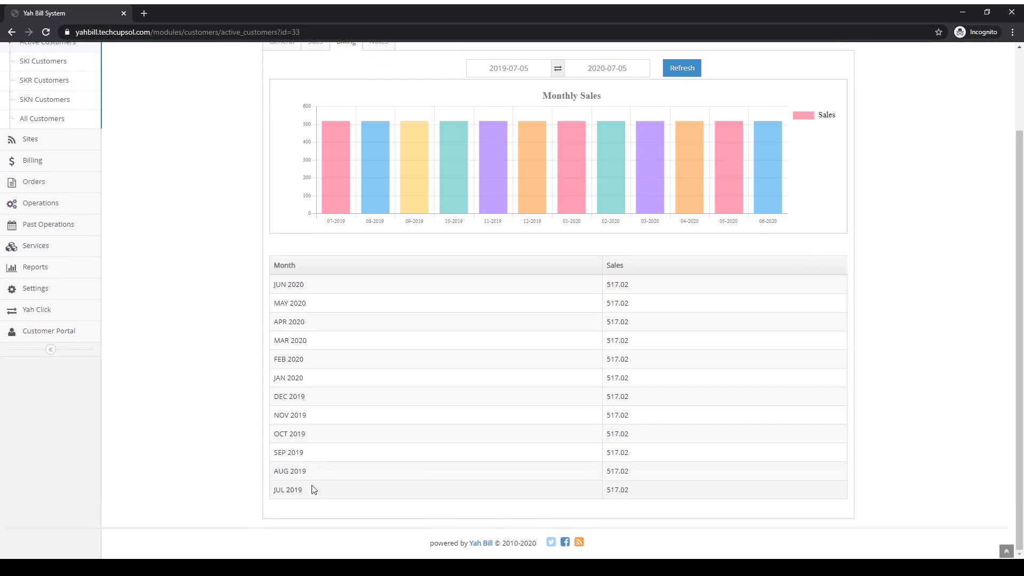
scroll(451, 416, "up", 2)
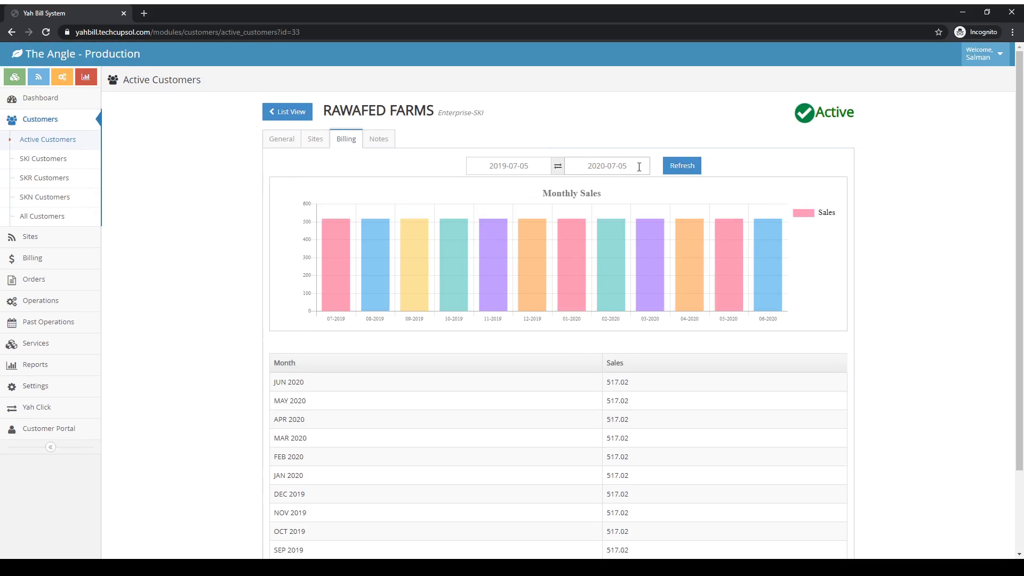
Set the billing report's start date to 2020-01-01 and refresh the monthly sales
left_click(532, 165)
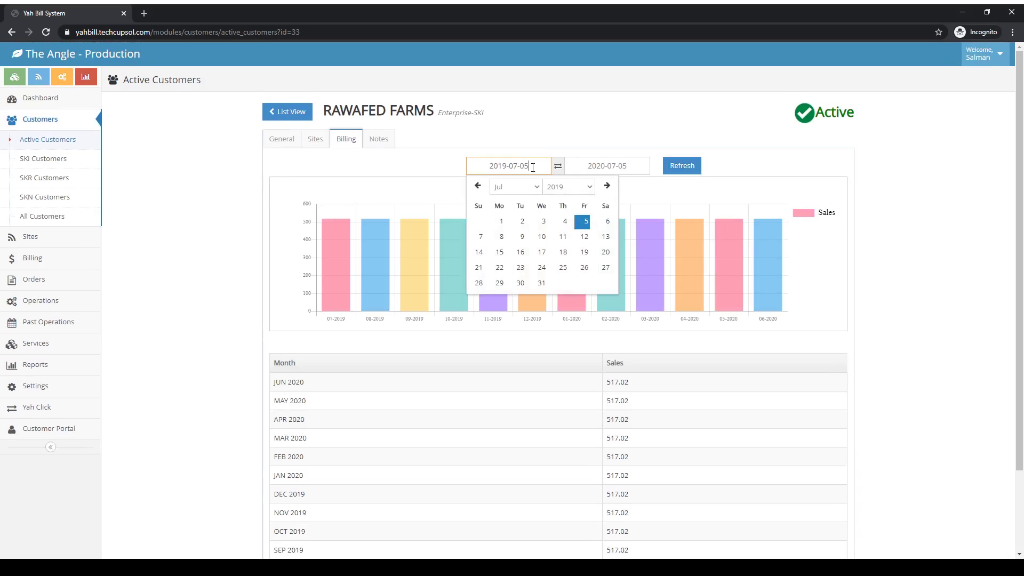
left_click(558, 188)
left_click(568, 308)
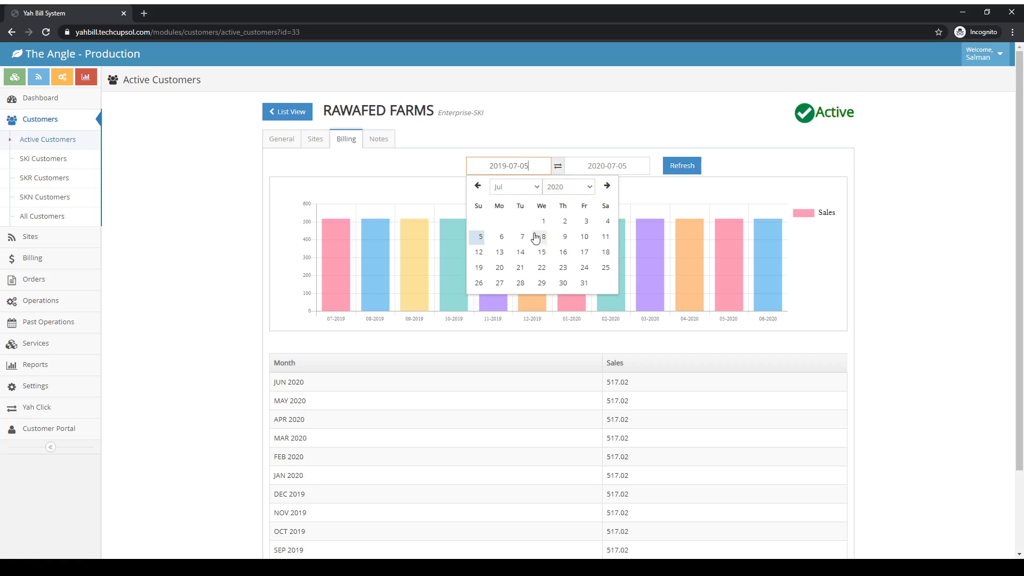
left_click(530, 190)
left_click(526, 200)
left_click(544, 221)
left_click(686, 168)
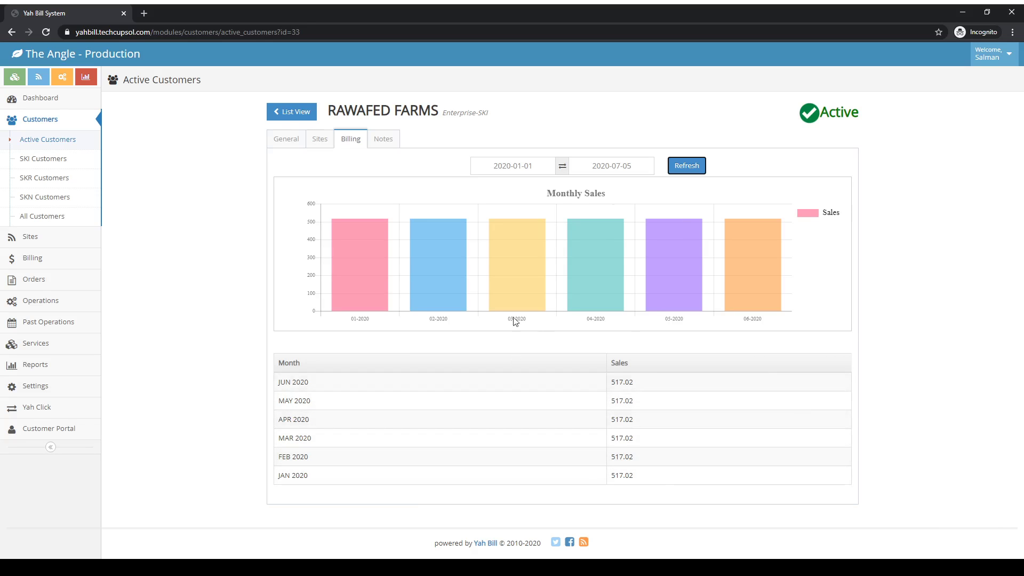
Check the customer's notes and general details, and look through the list of active SKI customers
left_click(384, 140)
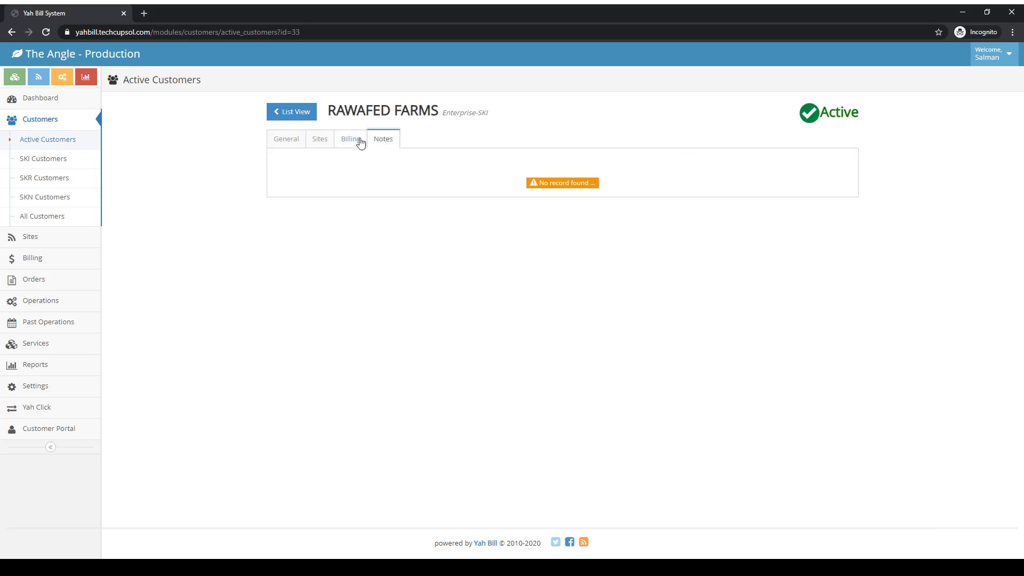
left_click(283, 141)
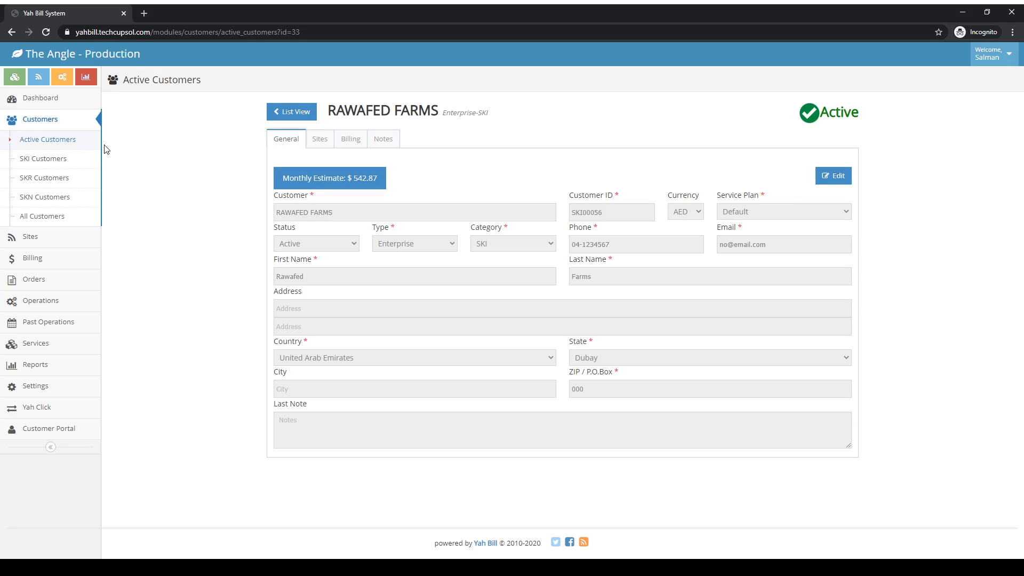
left_click(51, 161)
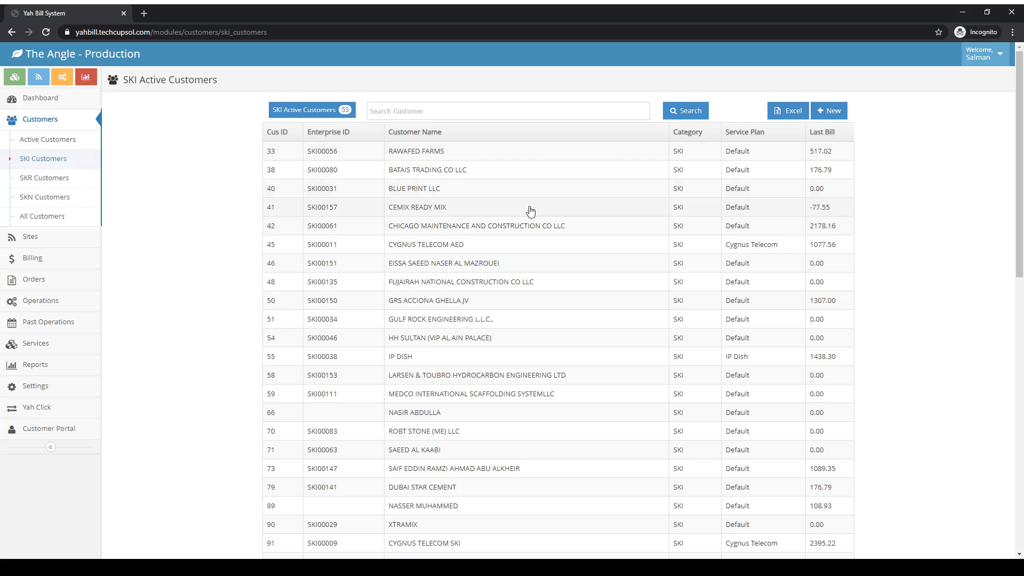
scroll(544, 272, "down", 10)
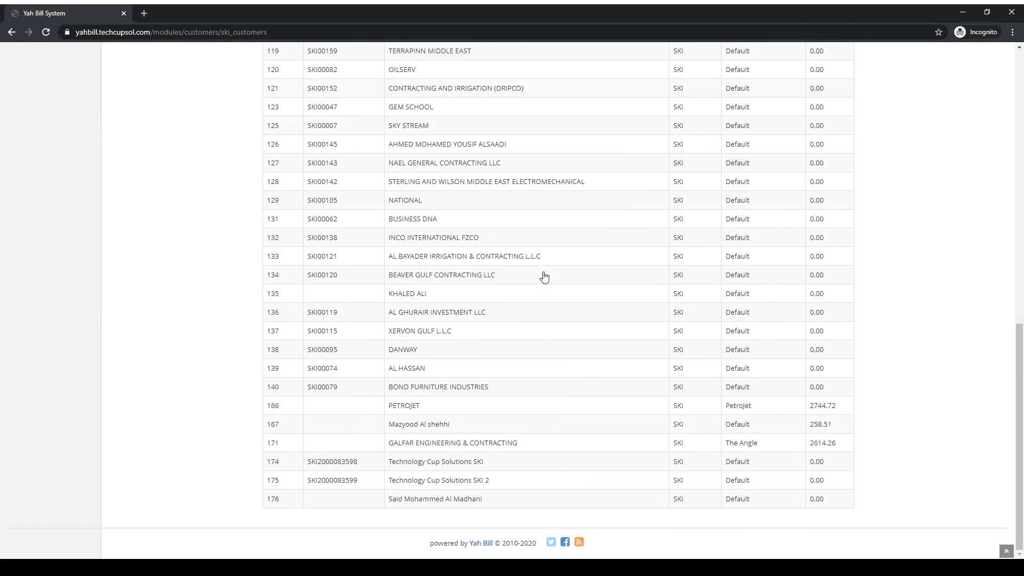
scroll(544, 276, "up", 10)
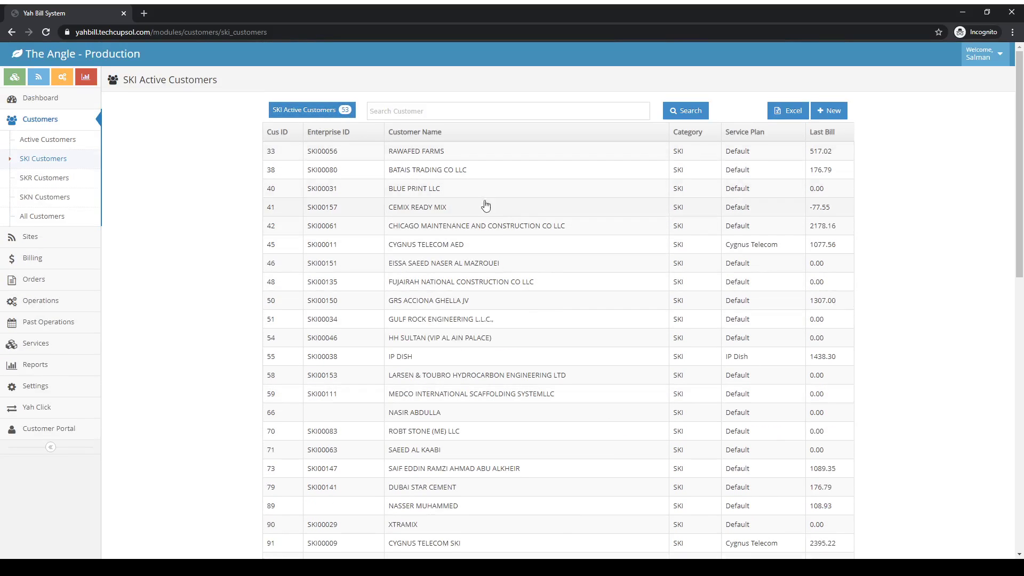
View several SKI customer records, including GRS ACCIONA GHELLA JV, BLUE PRINT LLC and YAHSATTEST, returning to the customer list after each
scroll(526, 274, "down", 2)
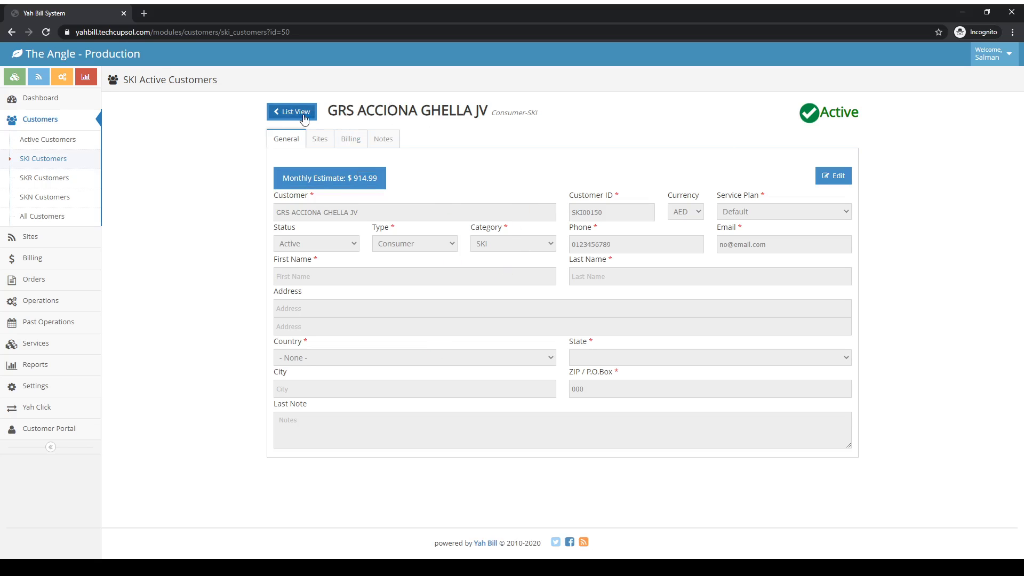
left_click(282, 117)
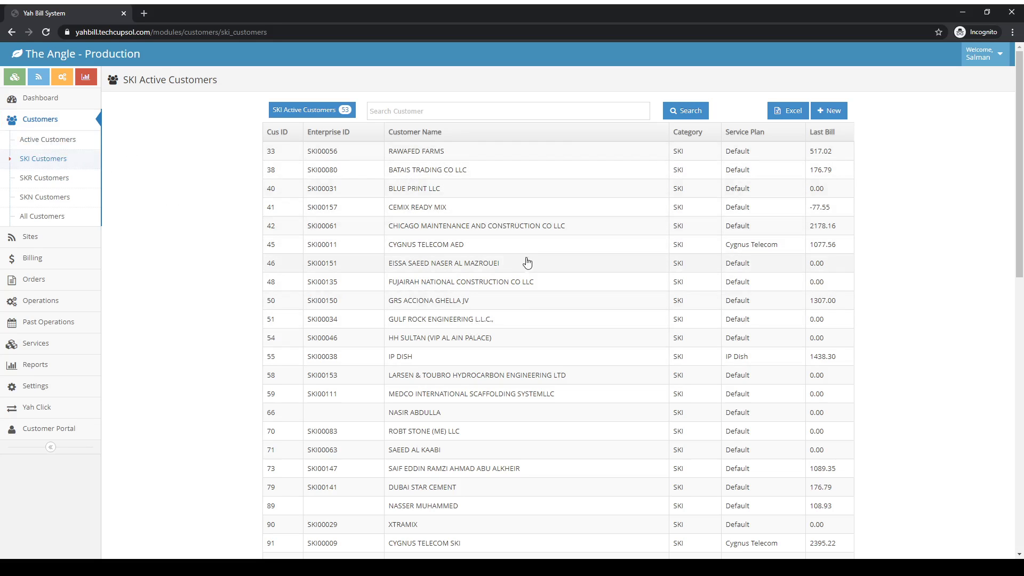
left_click(482, 267)
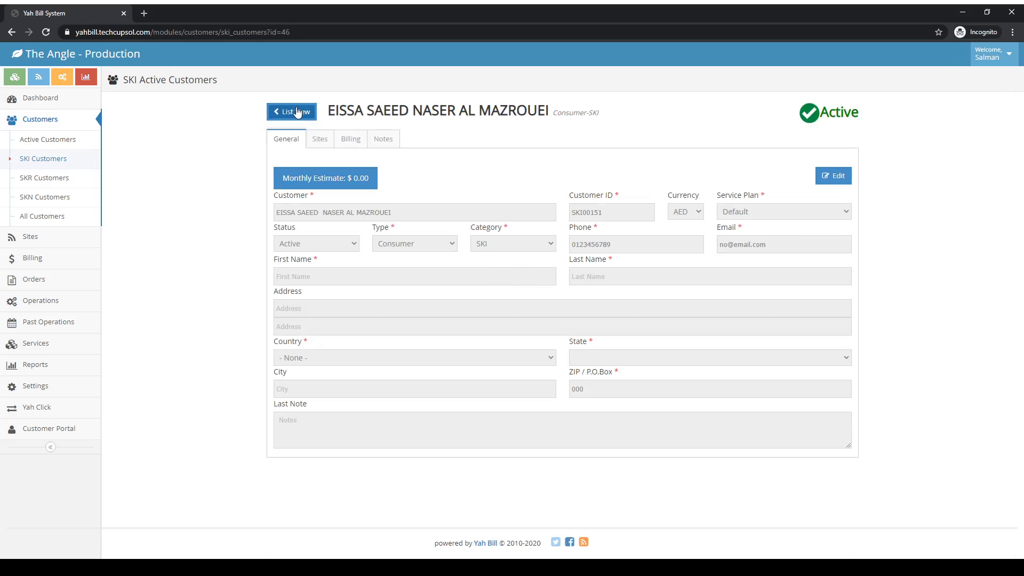
left_click(292, 111)
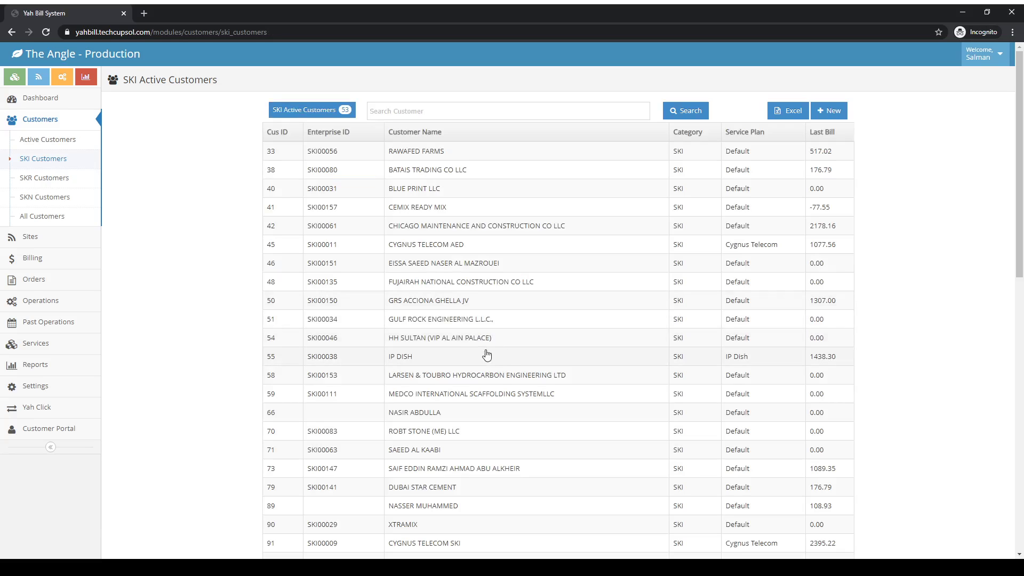
left_click(468, 193)
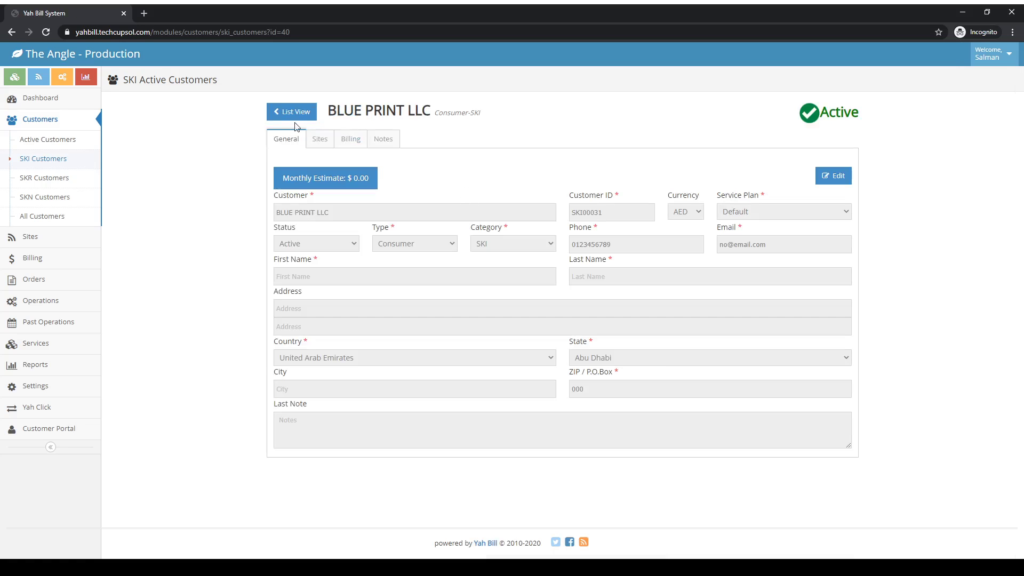
scroll(494, 301, "down", 5)
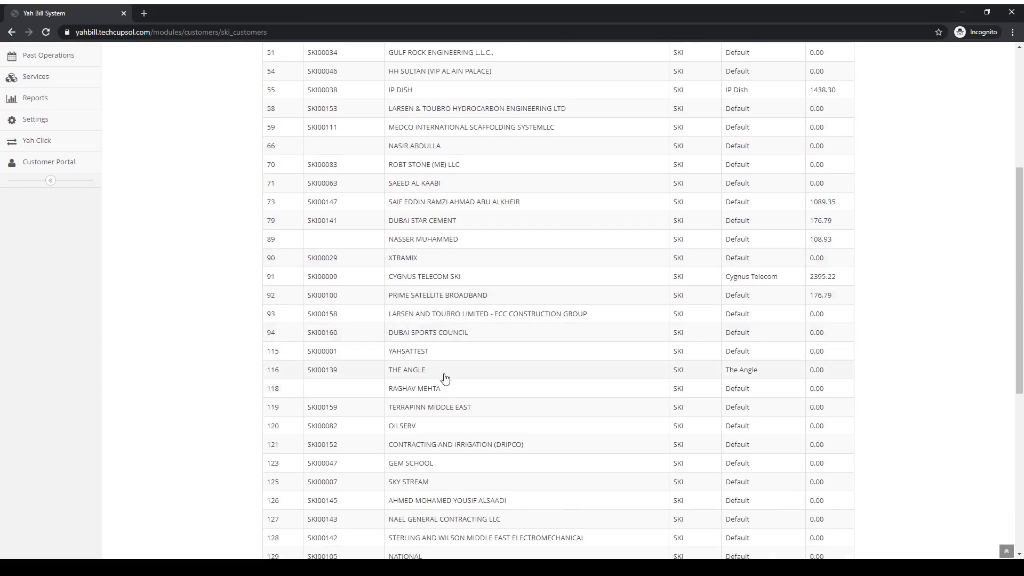
left_click(432, 353)
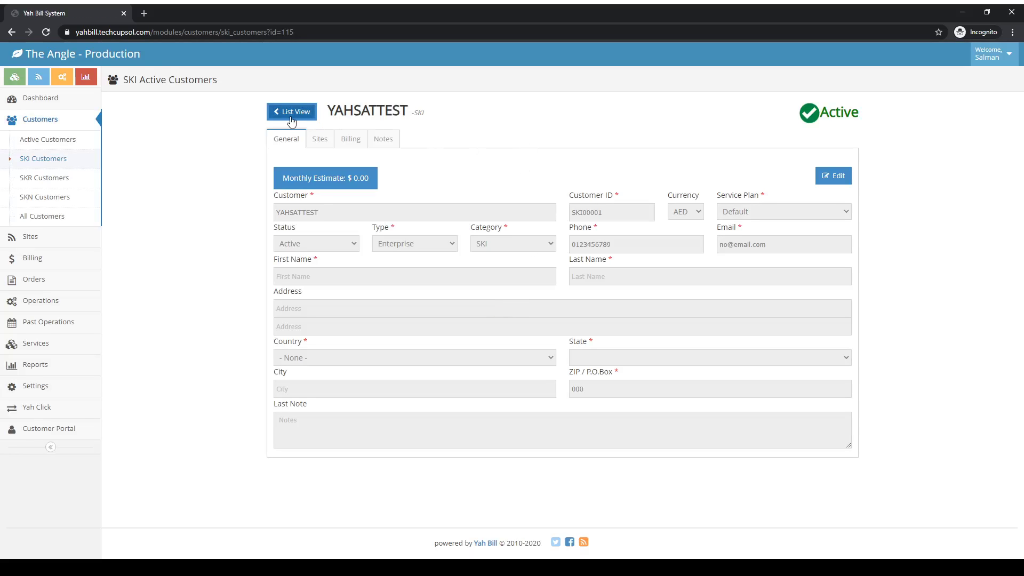
left_click(293, 112)
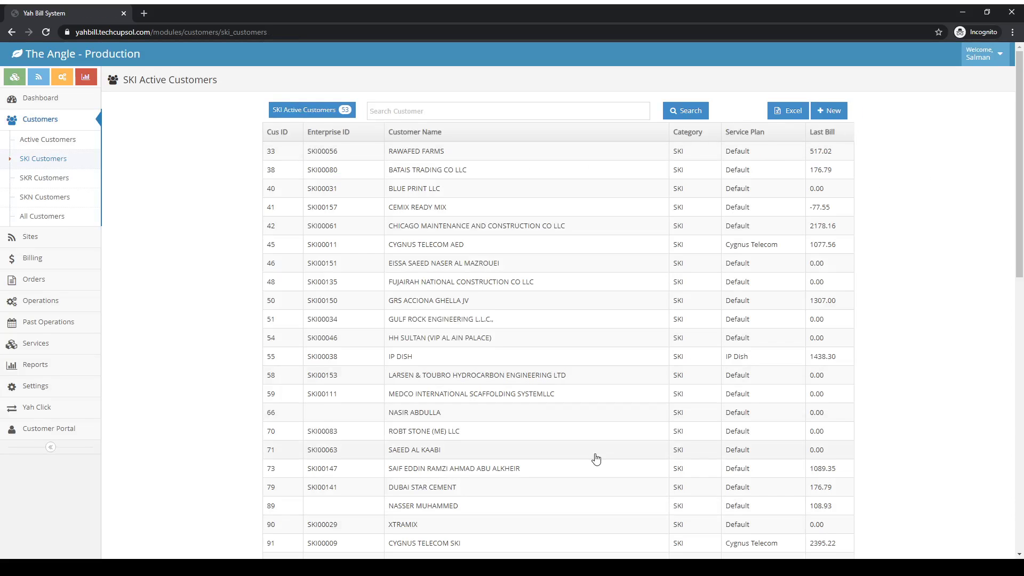
Create a new SKI customer entry and enter "Test Customer" as the customer name
scroll(594, 458, "down", 3)
scroll(596, 459, "down", 7)
scroll(596, 458, "up", 10)
left_click(834, 114)
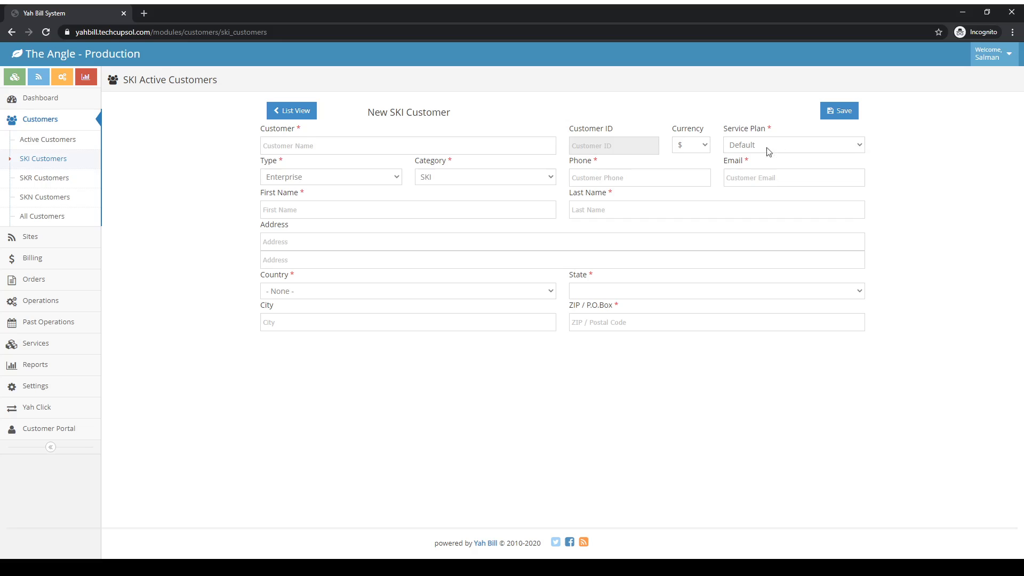
left_click(533, 180)
left_click(376, 147)
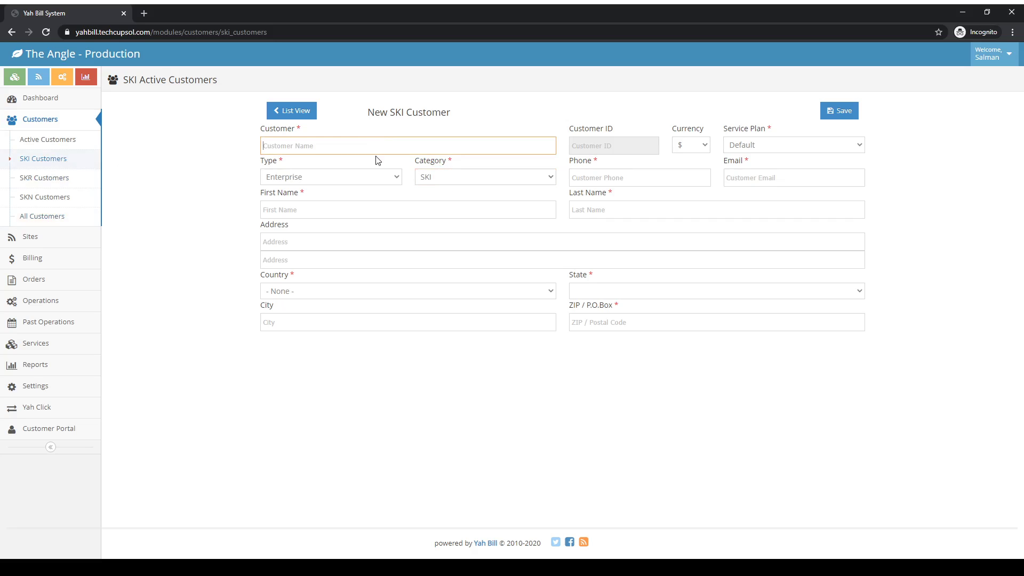
type("Test Customer")
Set the new customer's currency to AED, with the Default service plan and the Enterprise type
left_click(702, 148)
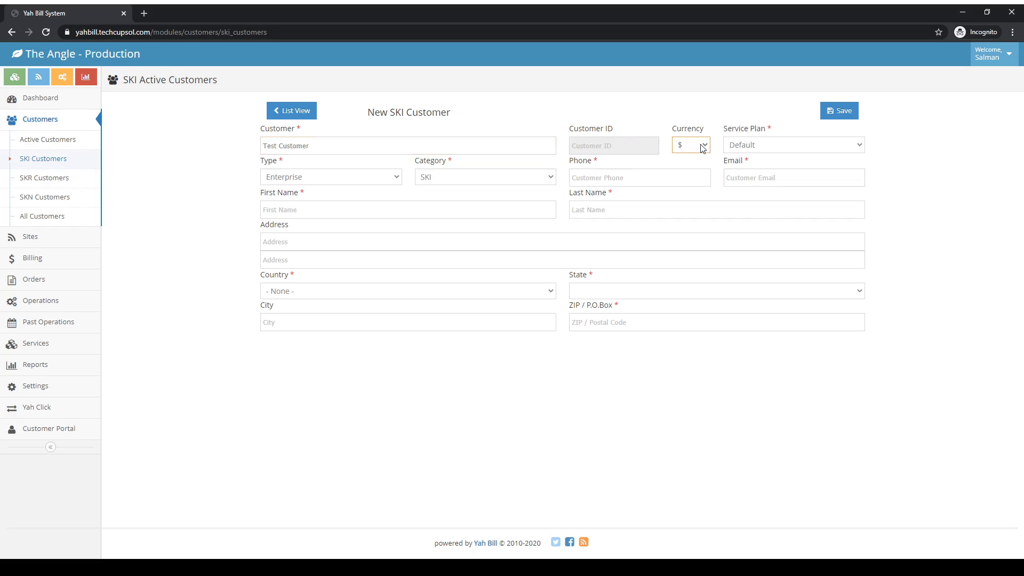
left_click(695, 173)
left_click(793, 149)
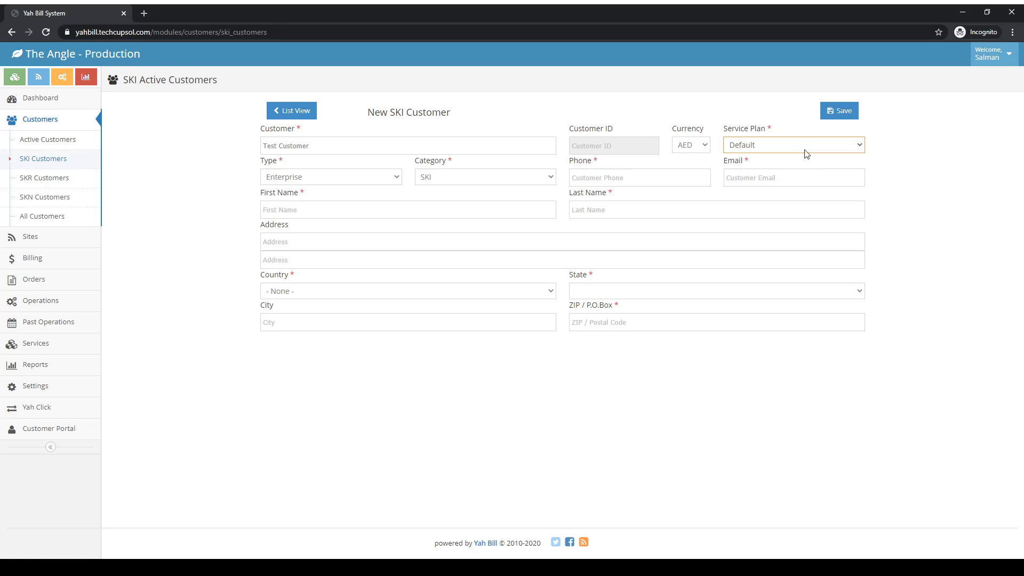
left_click(367, 179)
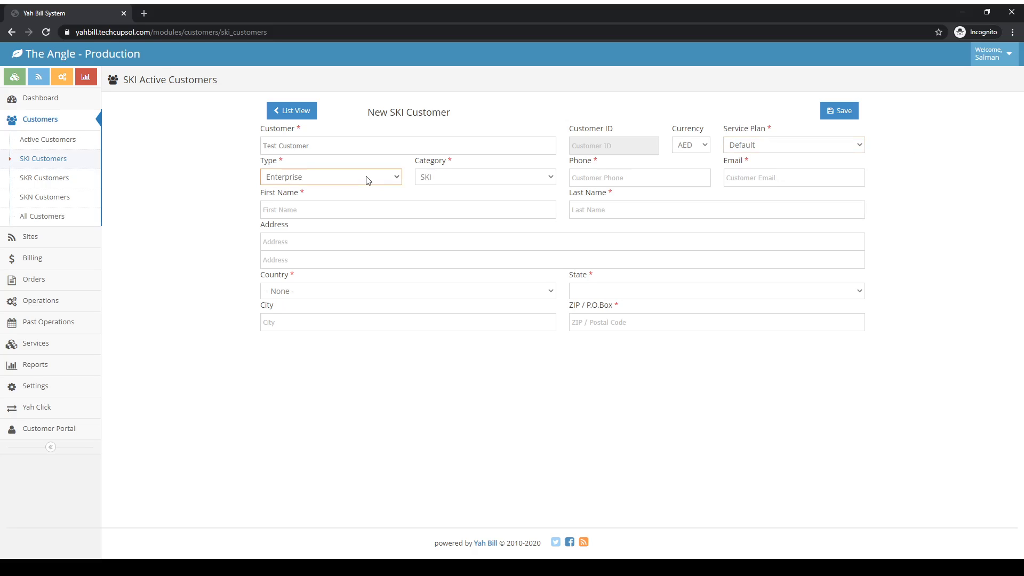
left_click(352, 195)
key("Down")
Enter the new customer's phone number and e-mail address
left_click(640, 180)
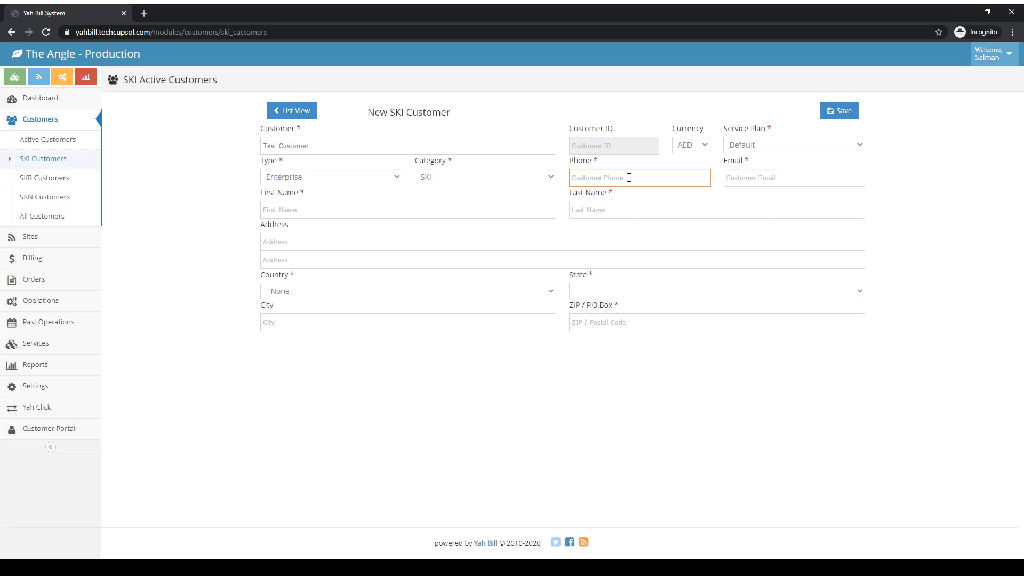
type("0123456789")
left_click(788, 178)
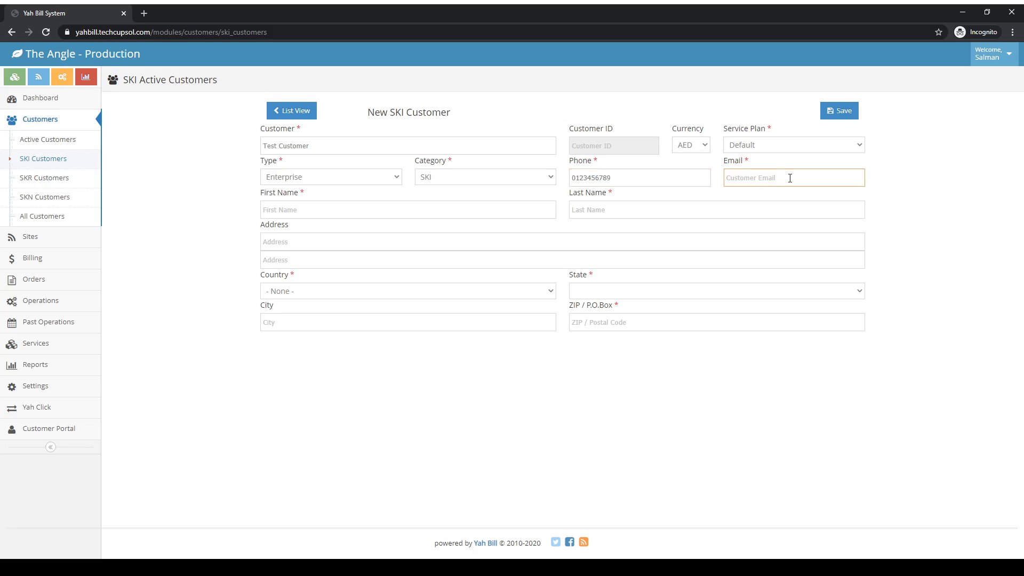
type("no@email.com")
Enter "Test" as the new customer's first name and "Customer" as the last name
left_click(392, 208)
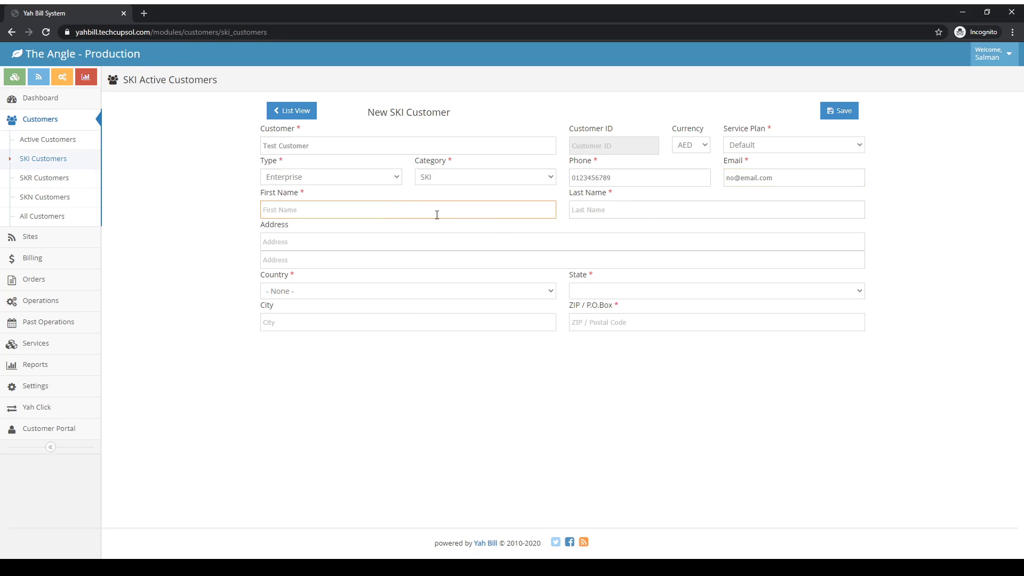
type("Test")
key("Tab")
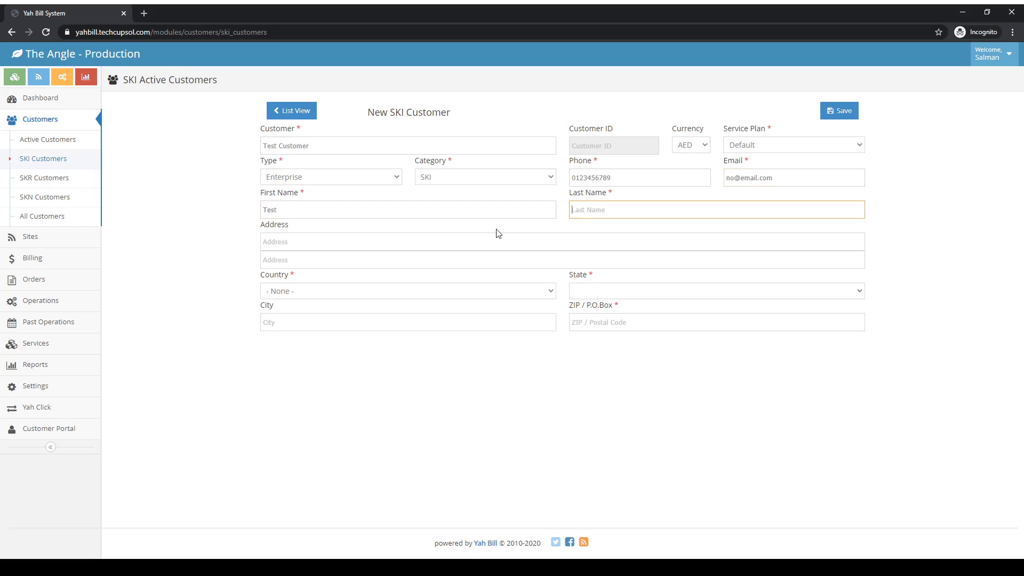
type("Customer")
Leave the address and city empty, set the country to United Arab Emirates and the state to Dubay, and fill in the ZIP / P.O.Box
left_click(487, 238)
left_click(464, 261)
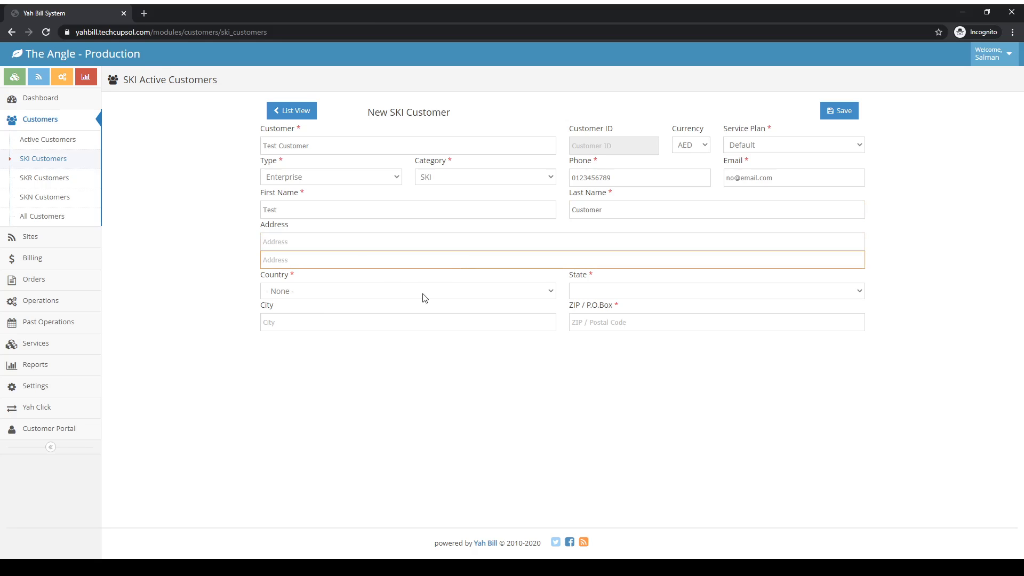
key("Tab")
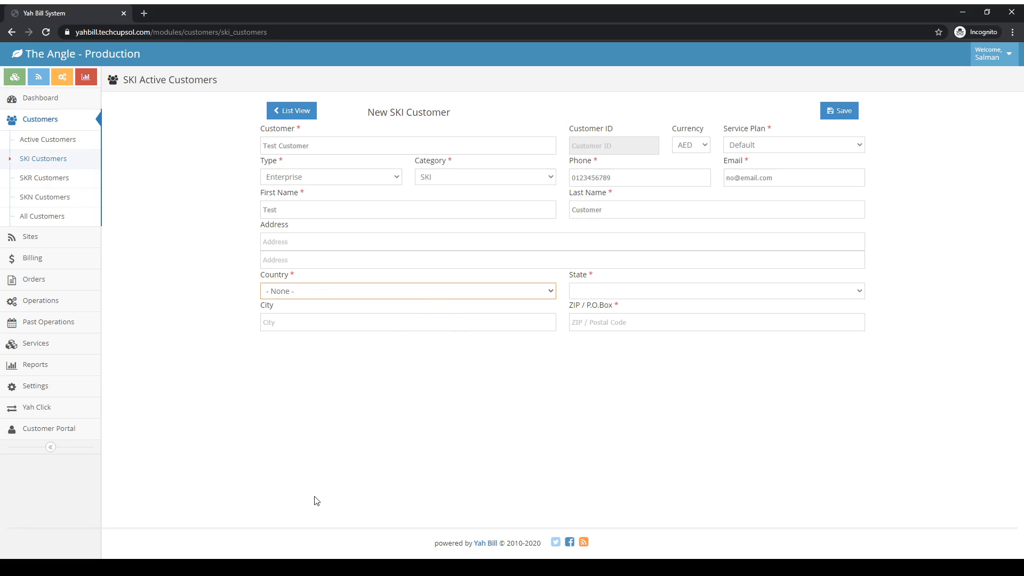
type("united")
key("Tab")
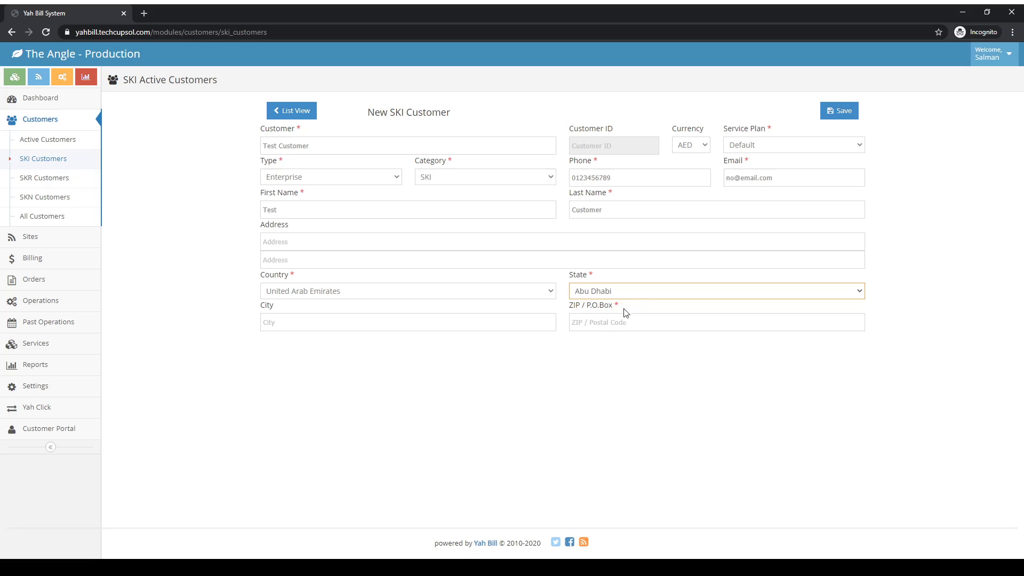
key("Down")
left_click(478, 323)
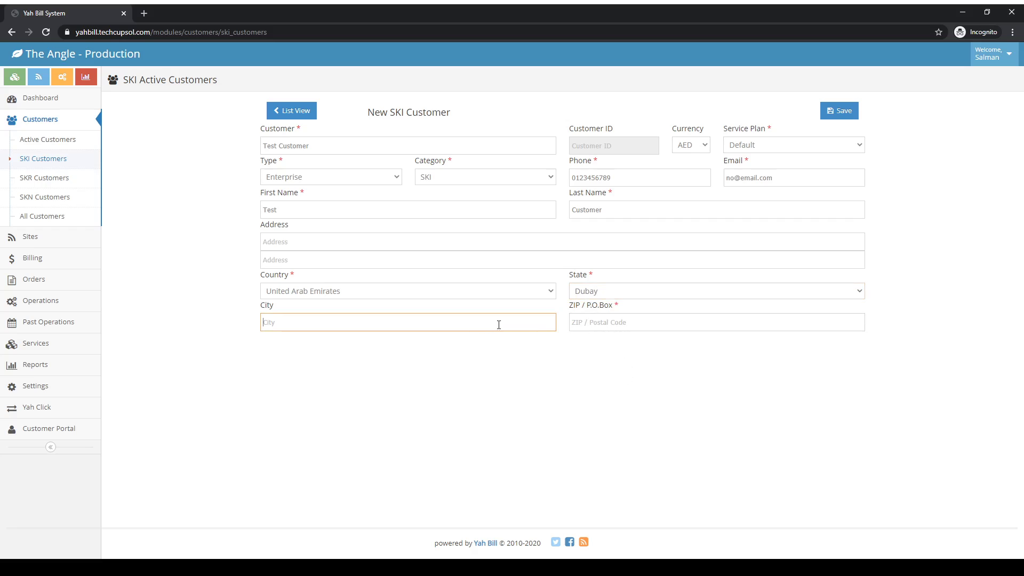
left_click(611, 326)
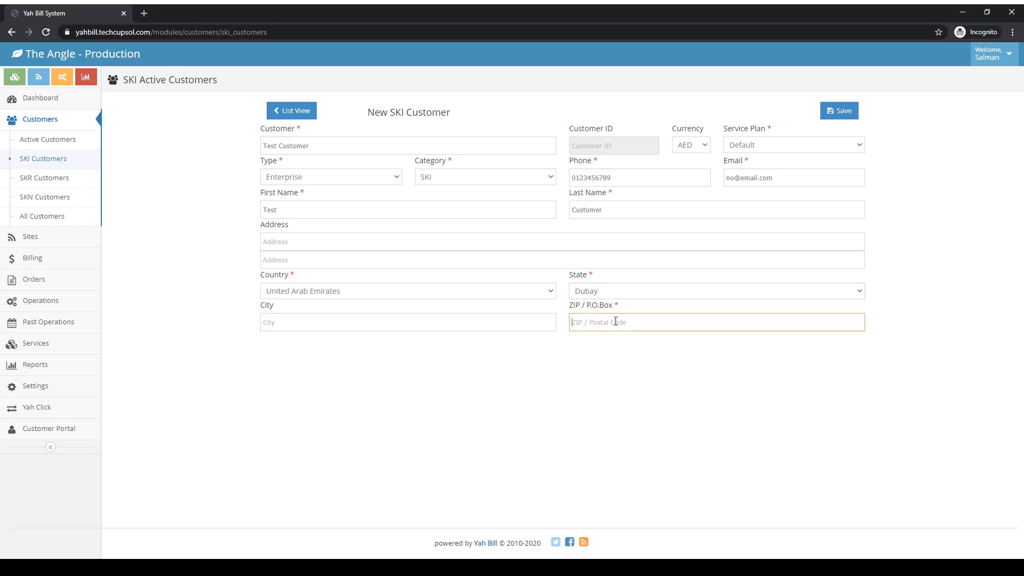
type("000")
Export the SKI active customer list to Excel and open the downloaded Customers.xls file
left_click(292, 112)
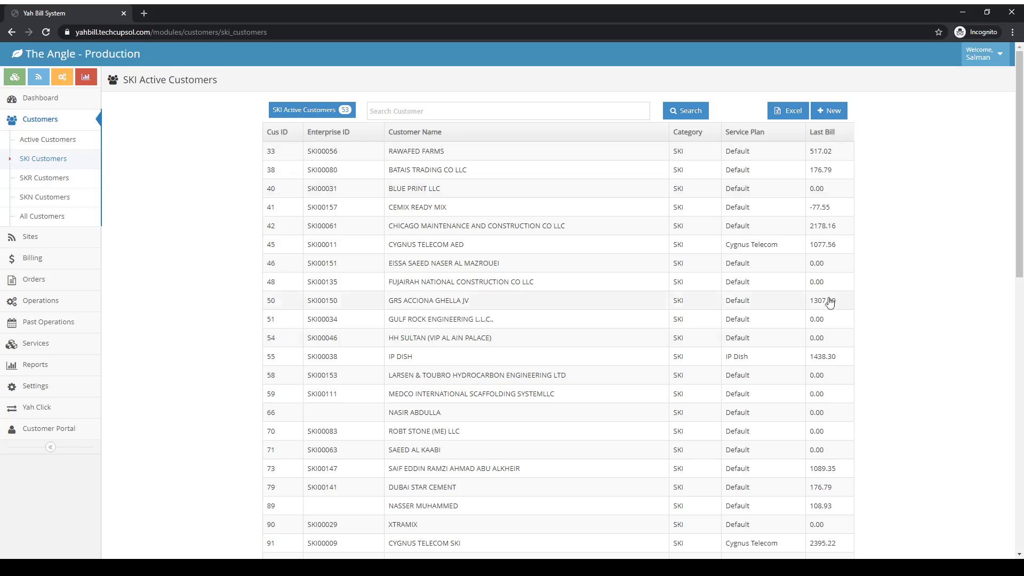
left_click(793, 111)
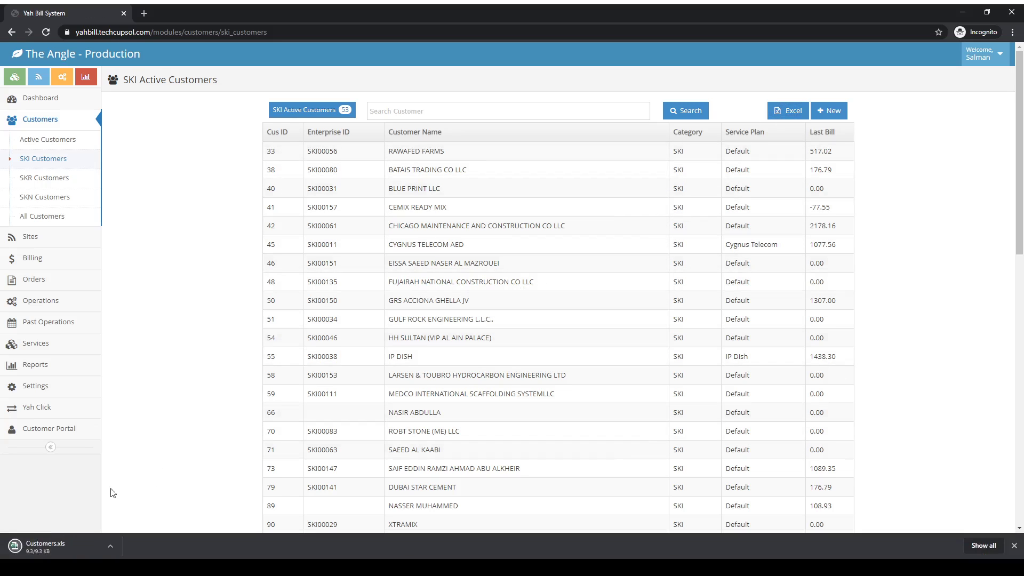
left_click(44, 546)
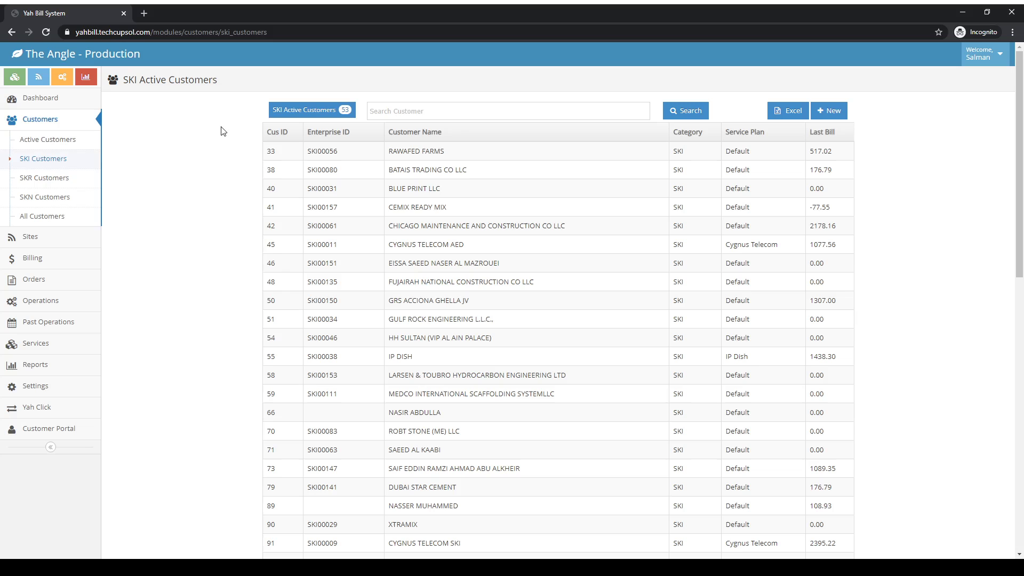
View the SKR and SKN active customer lists, and look through the list of all customers
left_click(47, 182)
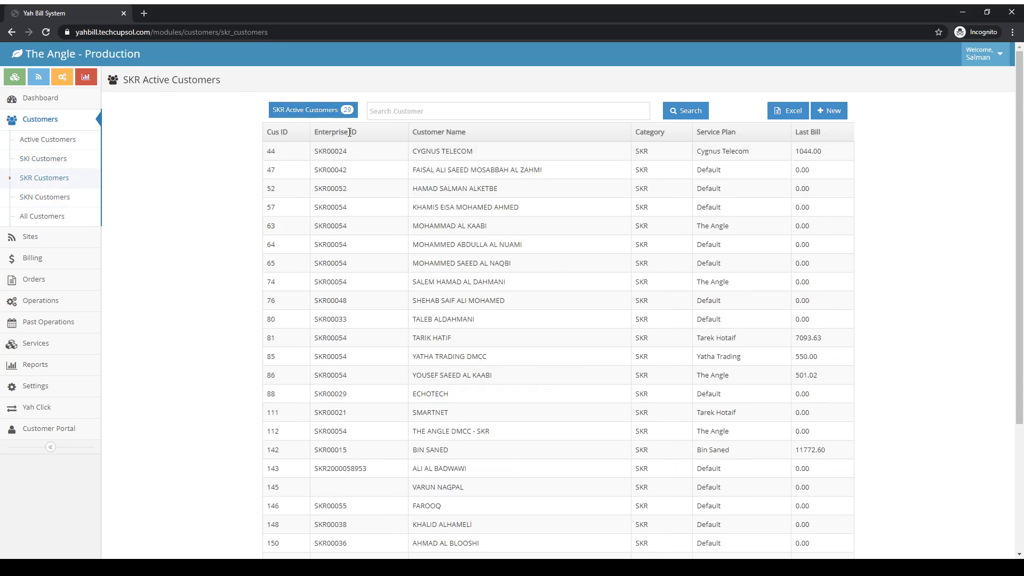
left_click(49, 198)
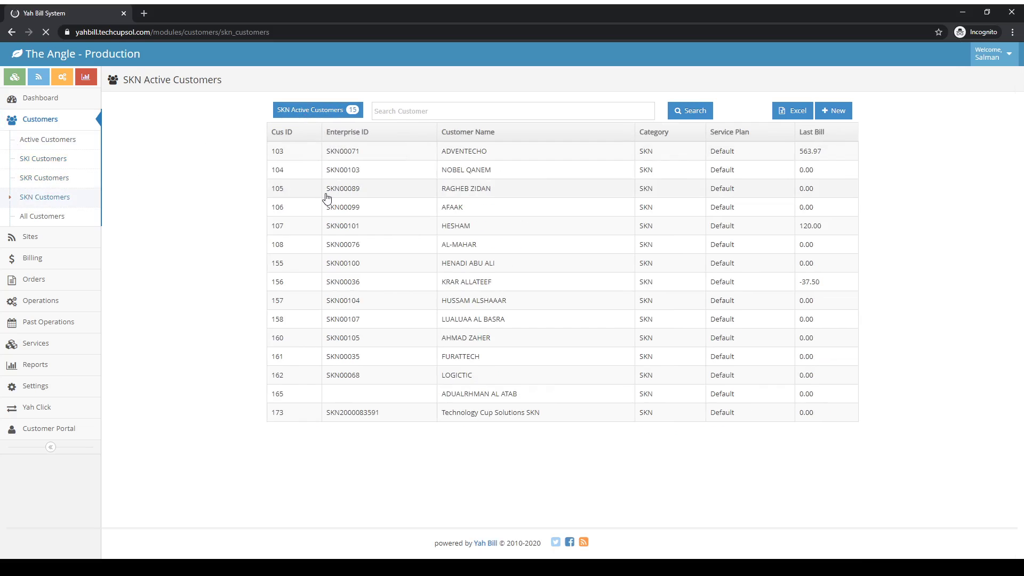
left_click(43, 216)
scroll(590, 235, "down", 15)
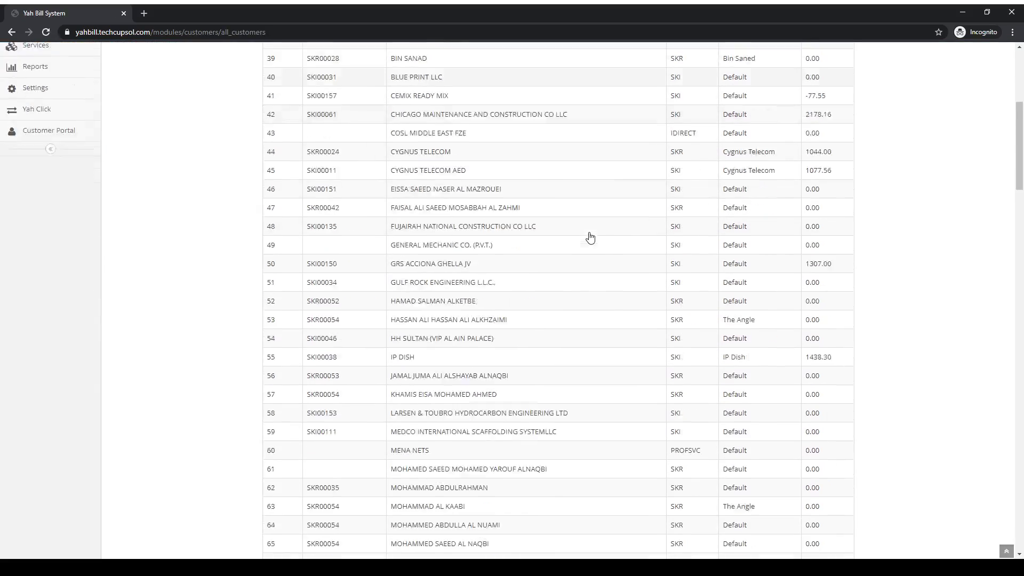
scroll(591, 238, "down", 20)
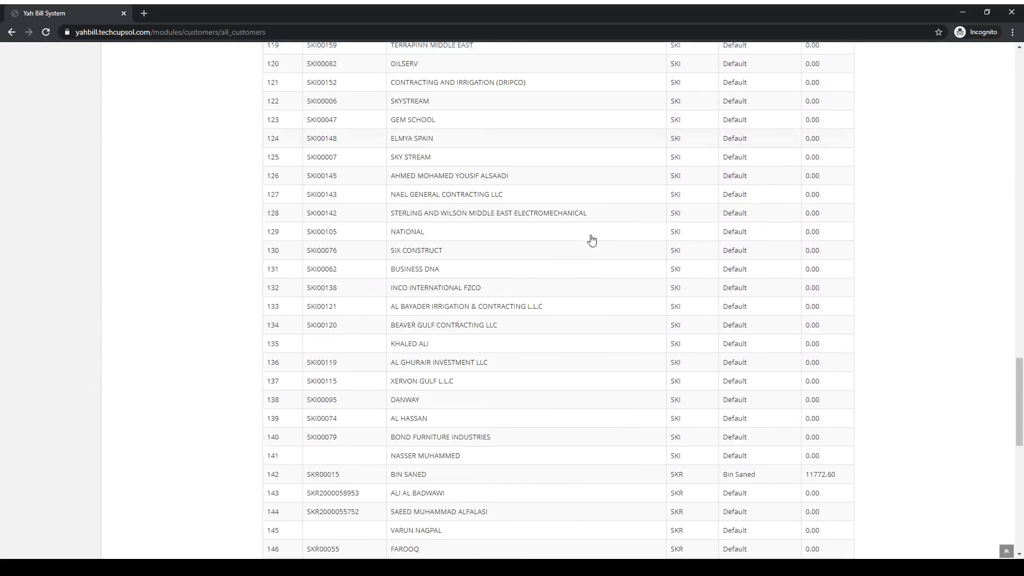
scroll(592, 240, "up", 20)
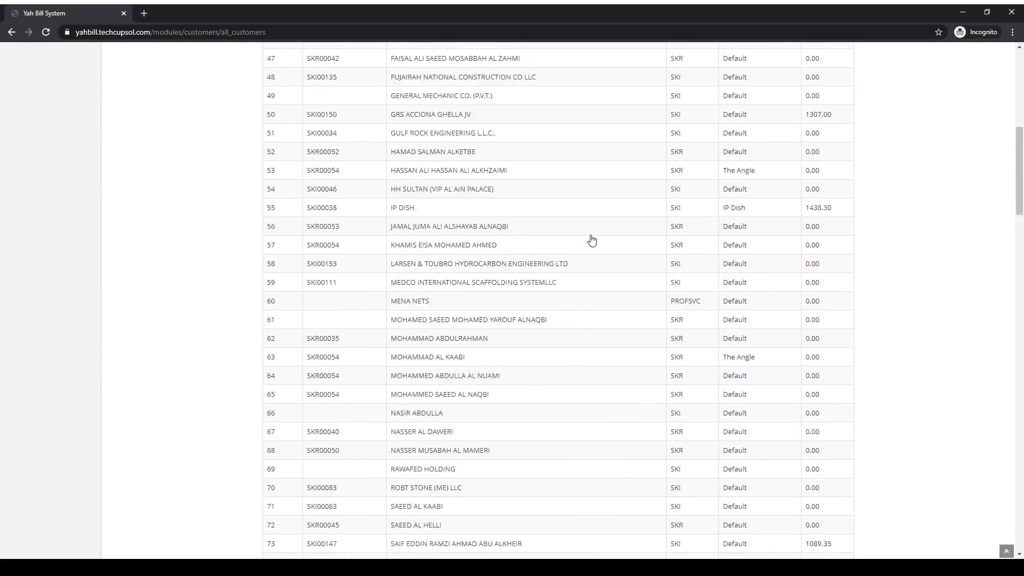